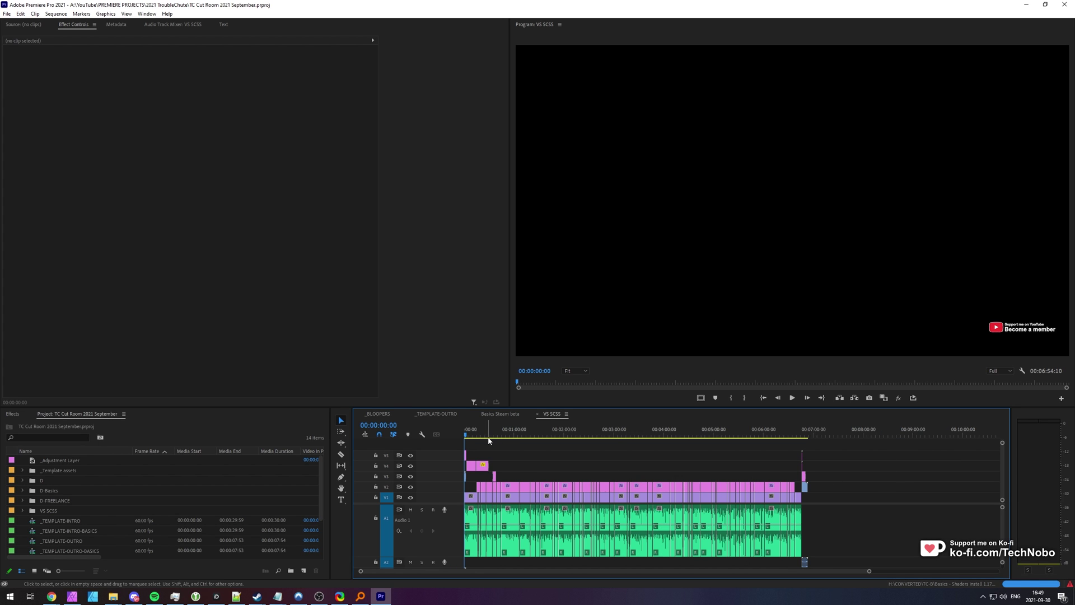
# Step: Jump the playhead to 00:00:56:59, then focus the Effect Controls, Program and Timeline panels
pyautogui.click(511, 433)
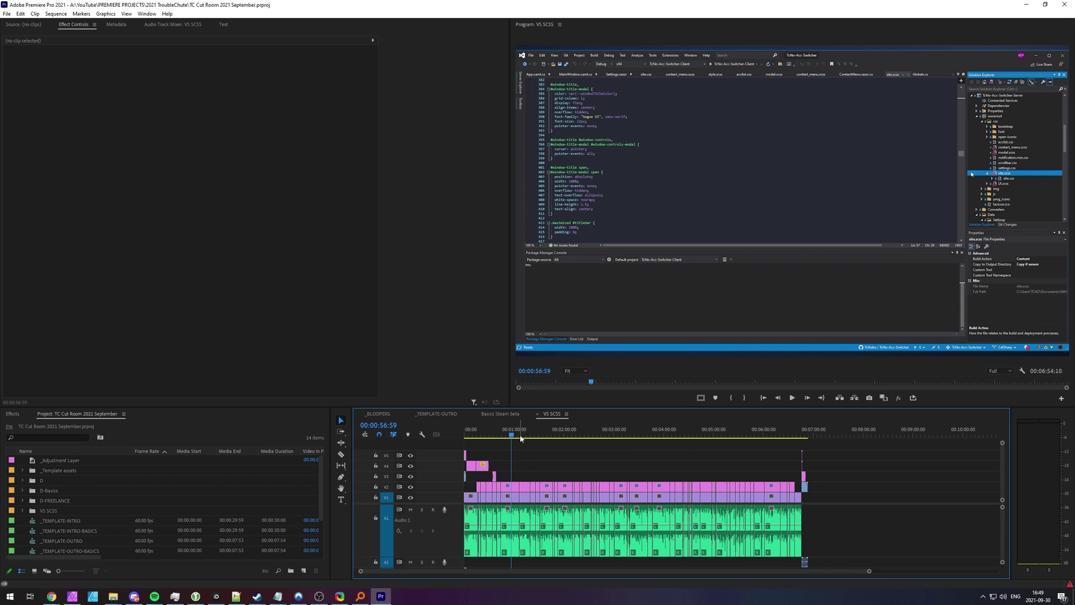
pyautogui.click(482, 245)
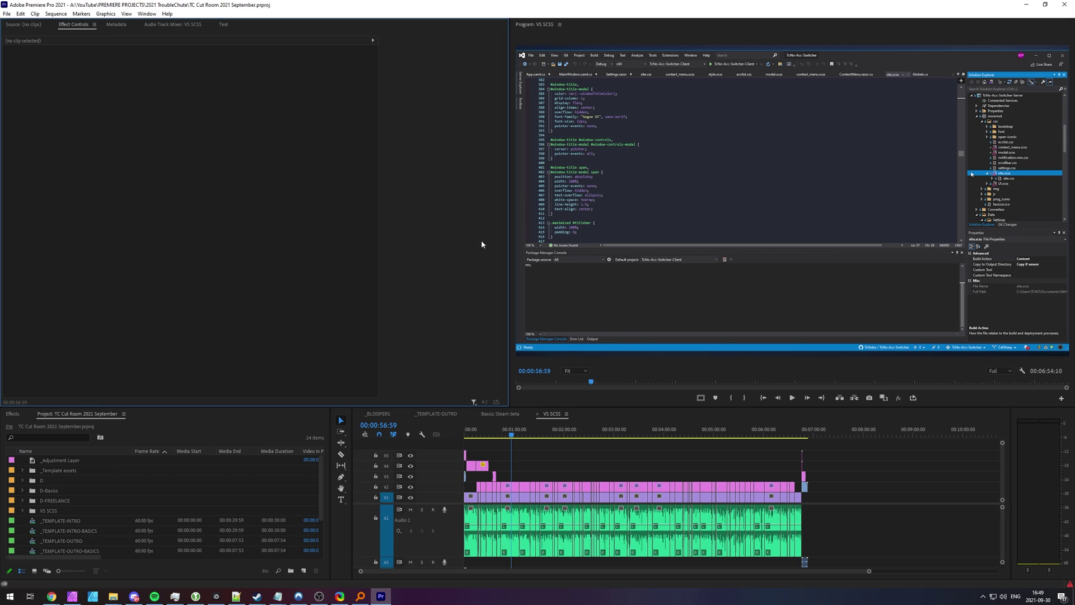
pyautogui.click(614, 25)
pyautogui.click(610, 473)
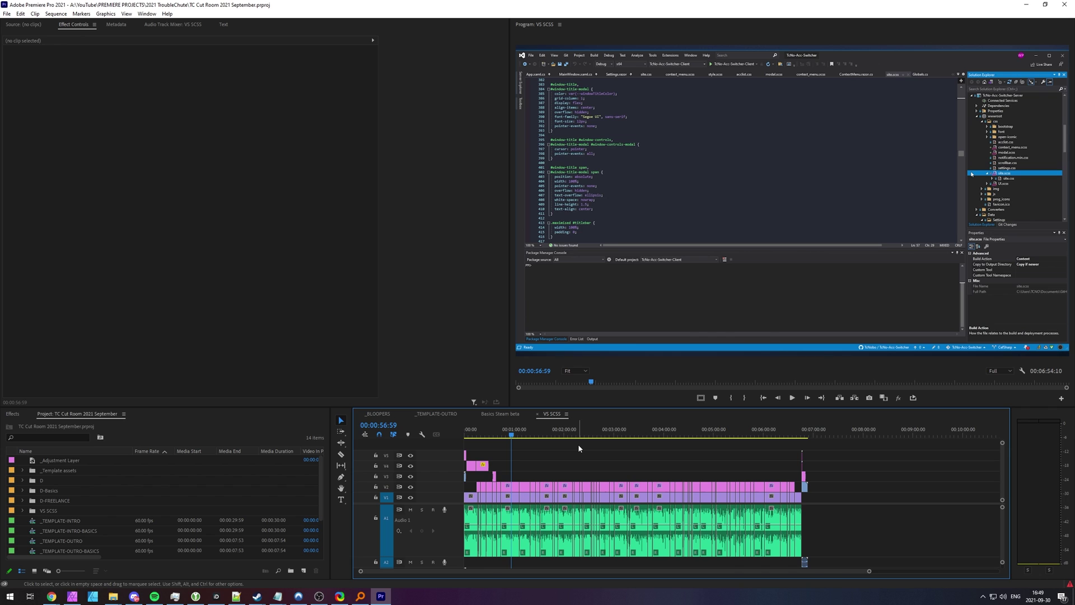
# Step: Open the debug Console with Ctrl+F12 and filter its settings for 'color'
pyautogui.hotkey('ctrl', 'F12')
pyautogui.moveTo(260, 239); pyautogui.dragTo(511, 223)
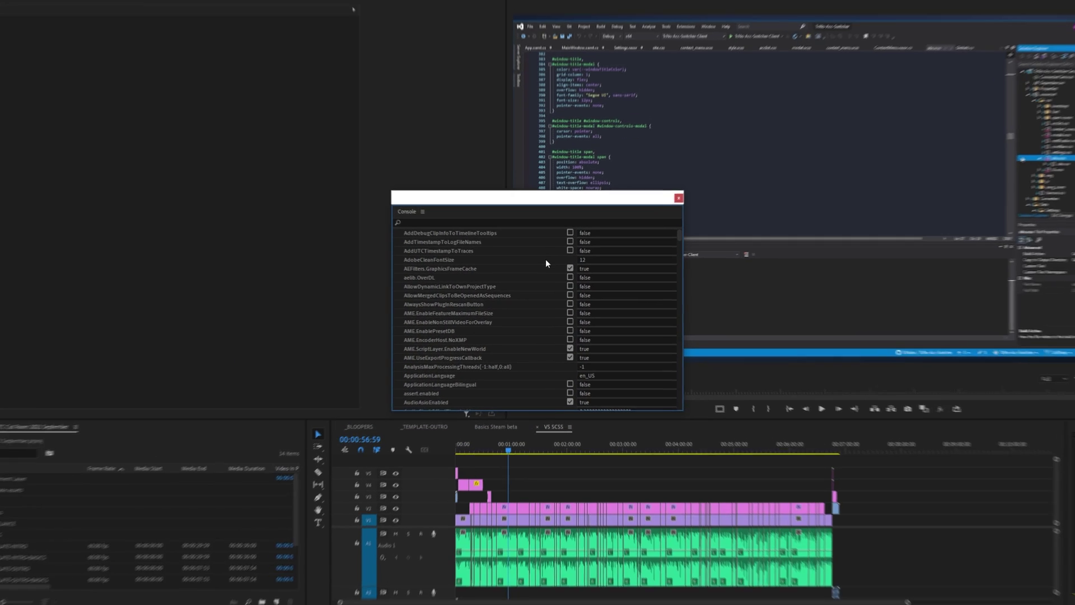
pyautogui.click(510, 223)
pyautogui.write('co')
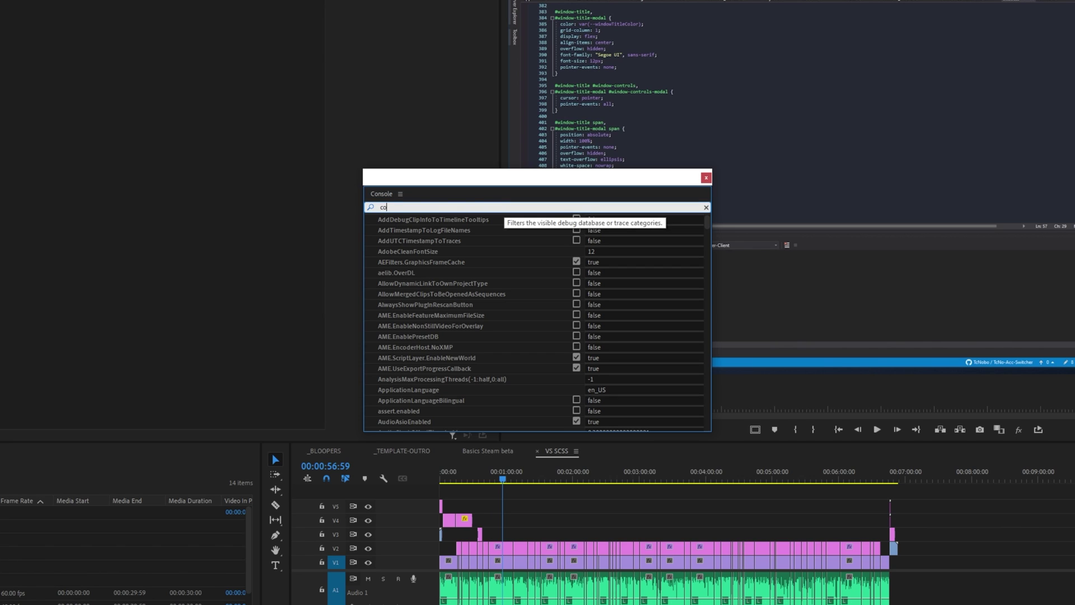
pyautogui.write('lor')
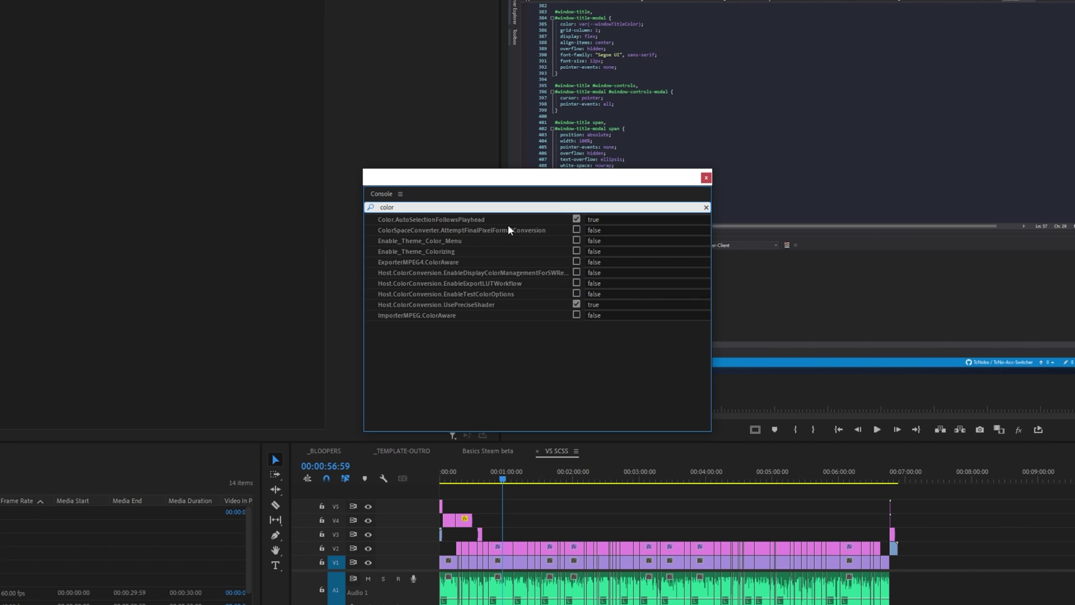
pyautogui.click(432, 240)
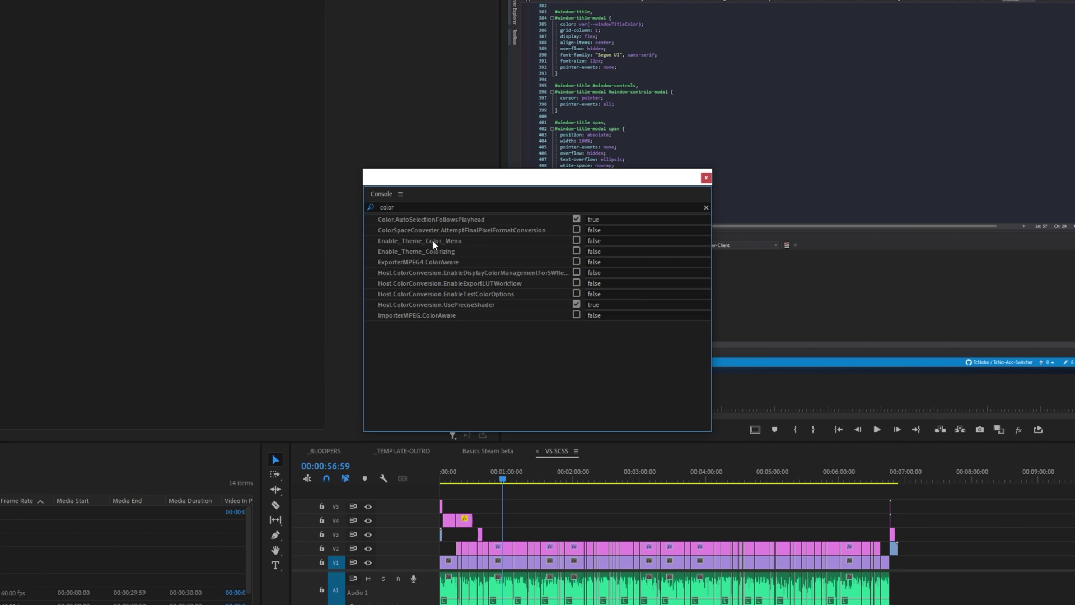
# Step: Enable Enable_Theme_Color_Menu and Enable_Theme_Colorizing, then close the Console
pyautogui.click(577, 241)
pyautogui.click(576, 252)
pyautogui.click(705, 178)
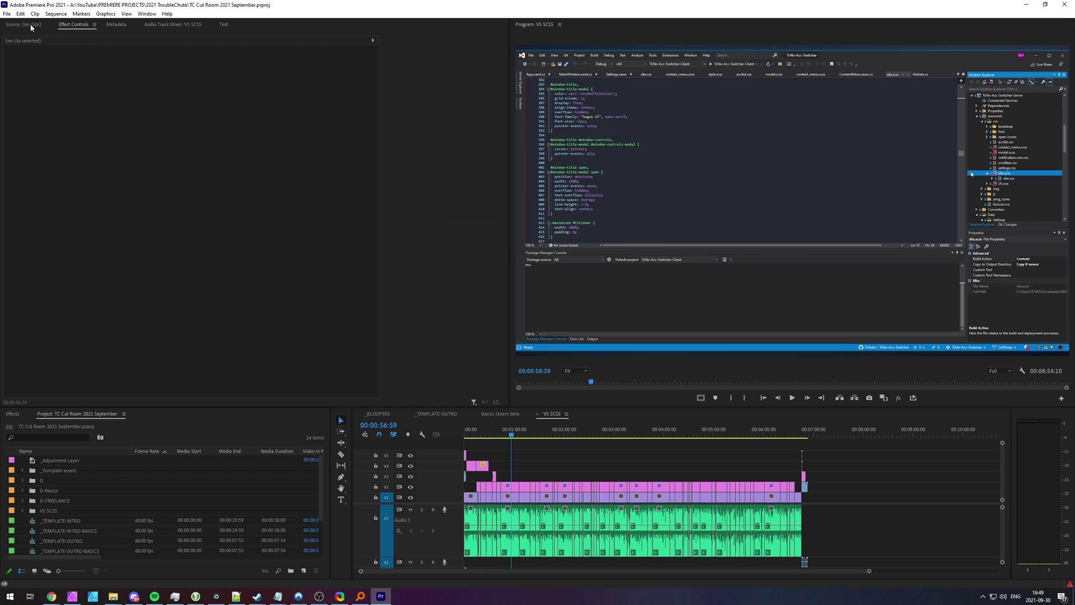
# Step: Open the Appearance page of Preferences
pyautogui.click(20, 14)
pyautogui.moveTo(123, 287)
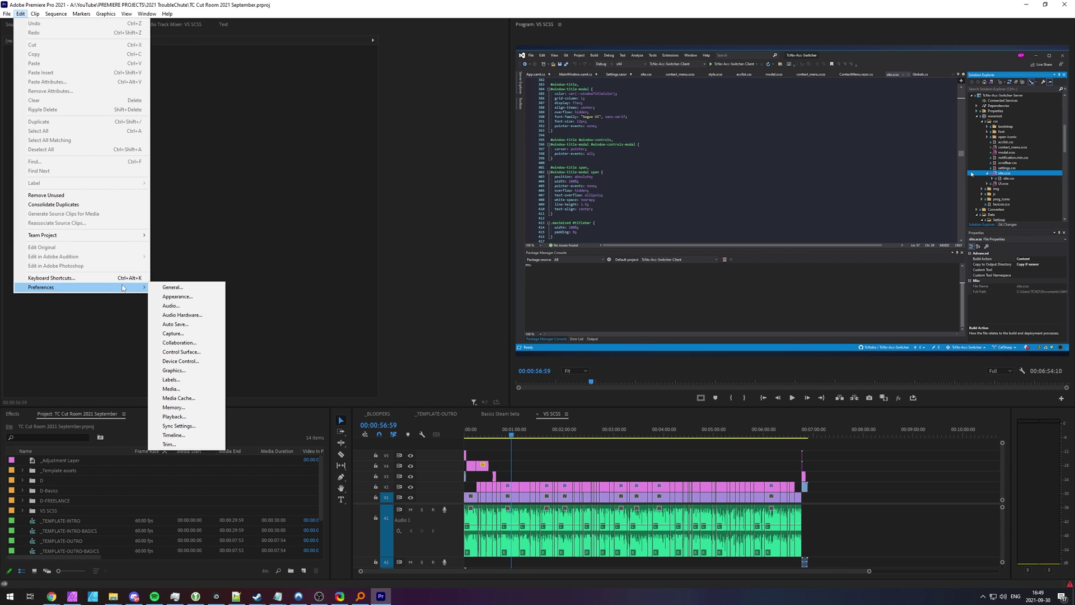
pyautogui.click(178, 296)
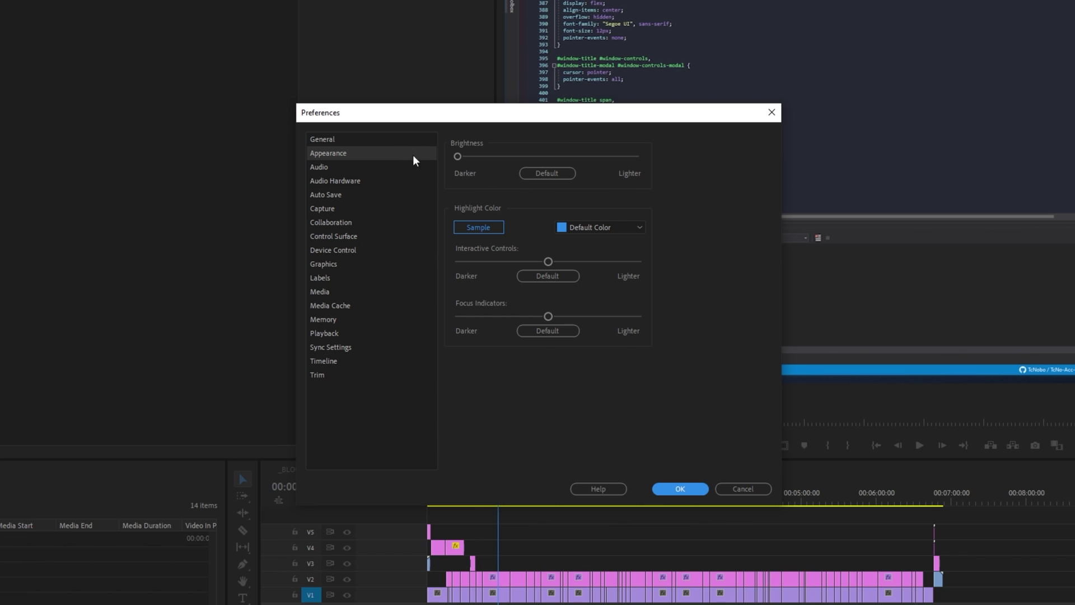
pyautogui.moveTo(457, 156); pyautogui.dragTo(422, 166)
# Step: Set Highlight Color to OS Theme Color, then to Amber
pyautogui.click(586, 230)
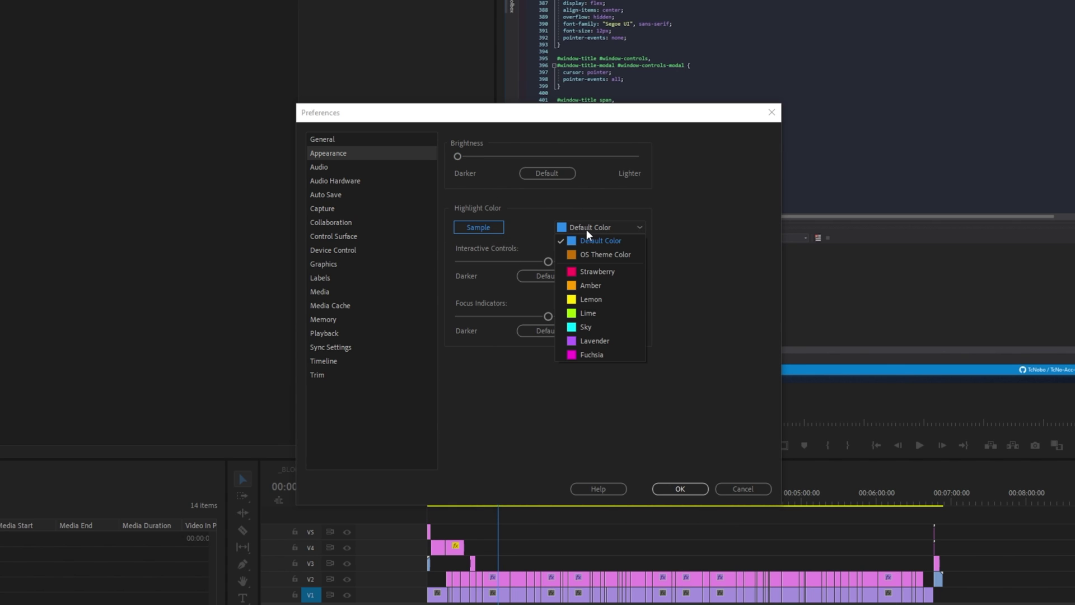
pyautogui.click(617, 255)
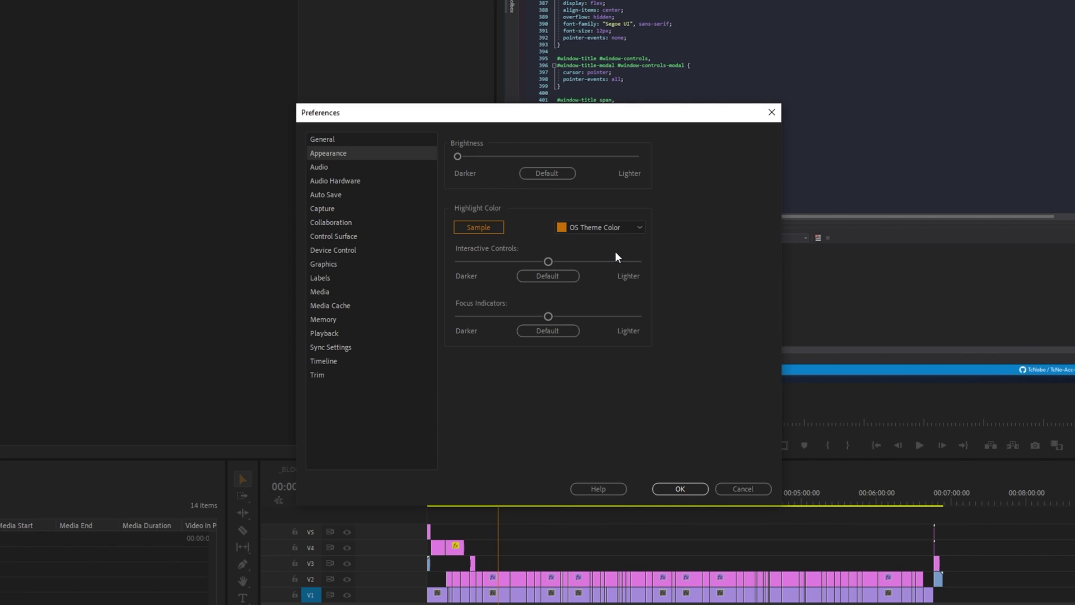
pyautogui.click(596, 227)
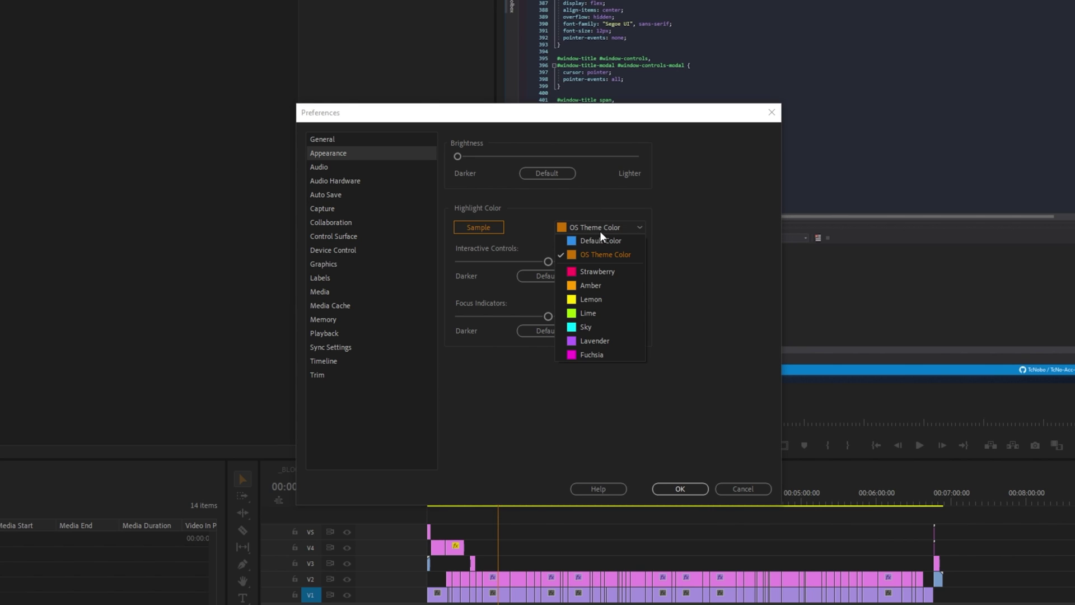
pyautogui.press('Escape')
pyautogui.click(598, 228)
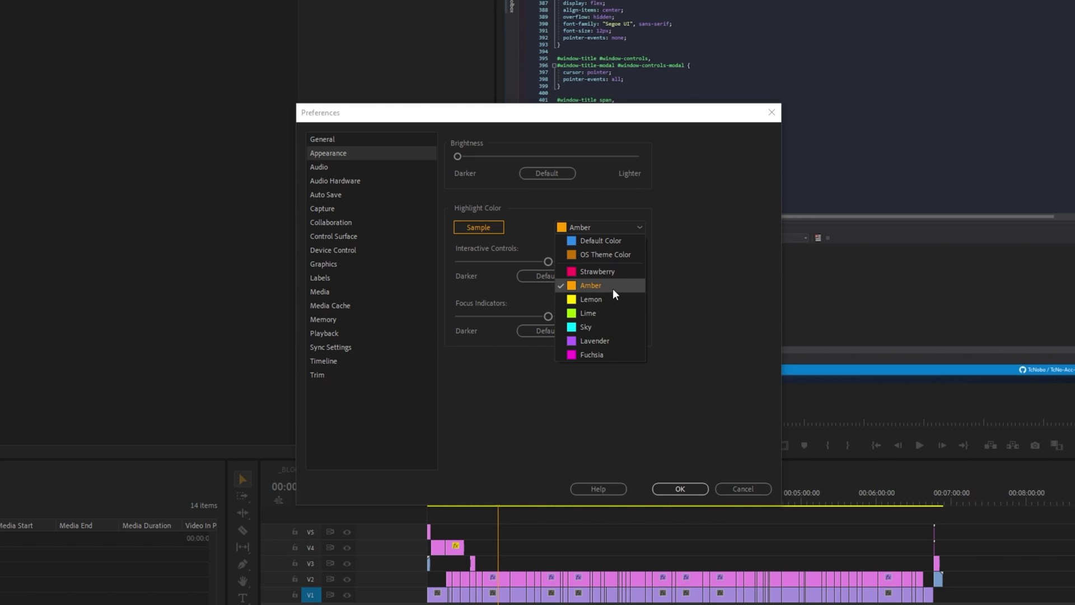
# Step: Try Lime, Sky and Amber highlight colours, finally settling on Sky
pyautogui.click(679, 108)
pyautogui.moveTo(679, 109); pyautogui.dragTo(842, 66)
pyautogui.click(753, 263)
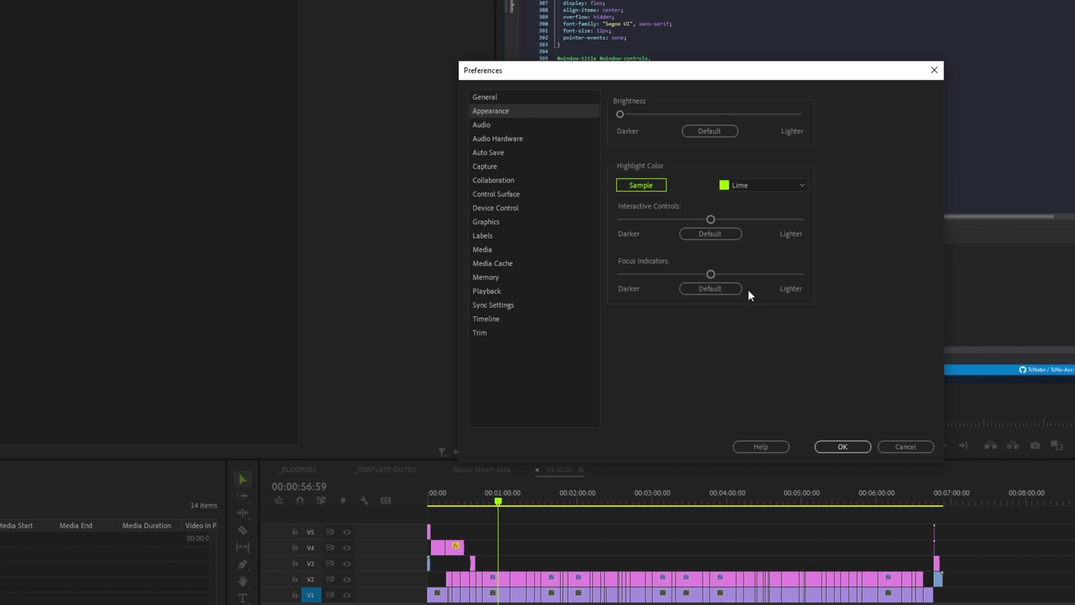
pyautogui.click(763, 185)
pyautogui.click(755, 284)
pyautogui.click(745, 186)
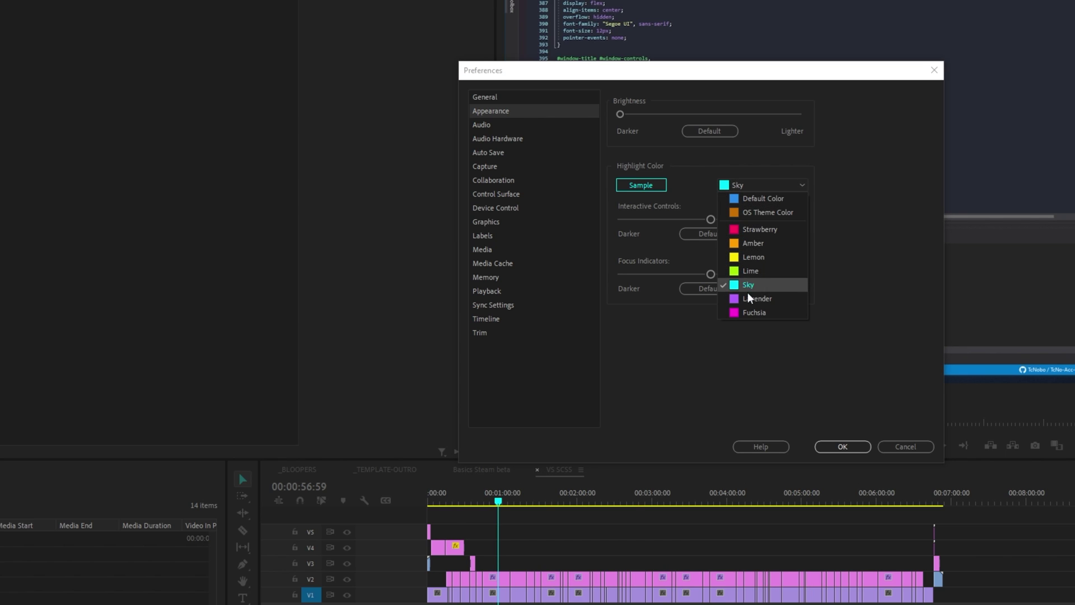
pyautogui.click(758, 243)
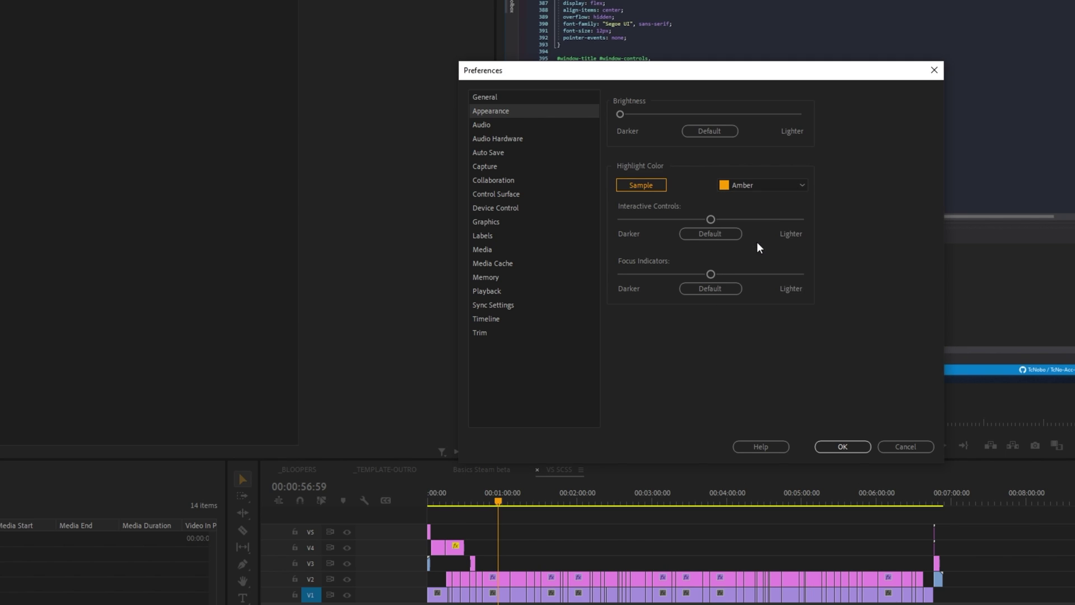
pyautogui.click(765, 185)
pyautogui.click(755, 285)
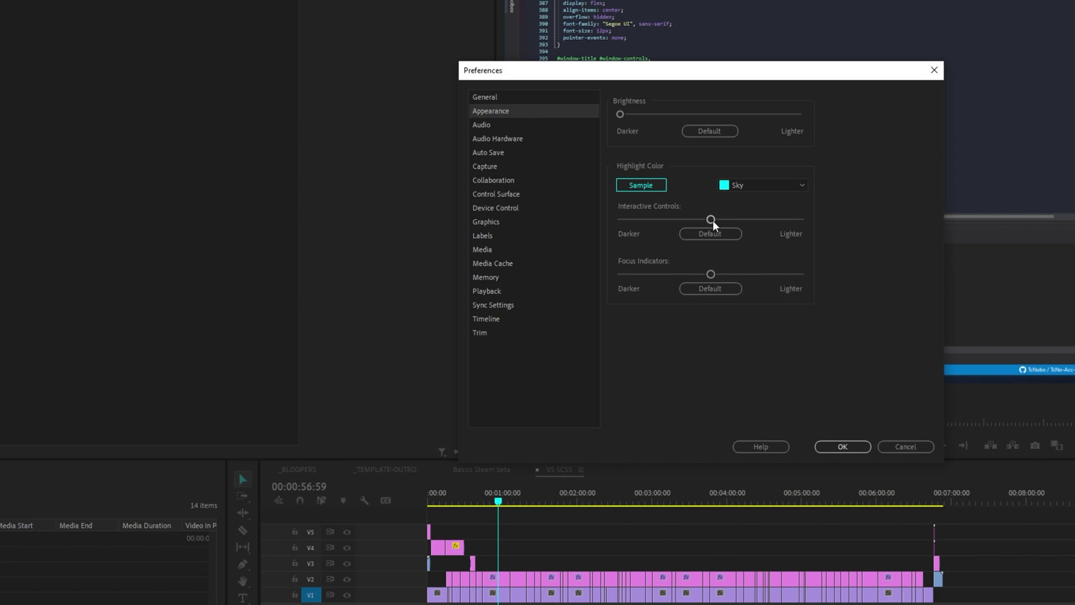
# Step: Reset Interactive Controls and Focus Indicators brightness to Default and apply with OK
pyautogui.moveTo(804, 219); pyautogui.dragTo(711, 223)
pyautogui.click(717, 234)
pyautogui.moveTo(711, 273); pyautogui.dragTo(582, 297)
pyautogui.moveTo(700, 284)
pyautogui.mouseDown()
pyautogui.moveTo(744, 287)
pyautogui.moveTo(667, 303)
pyautogui.moveTo(738, 304)
pyautogui.moveTo(716, 284)
pyautogui.mouseUp()
pyautogui.click(718, 289)
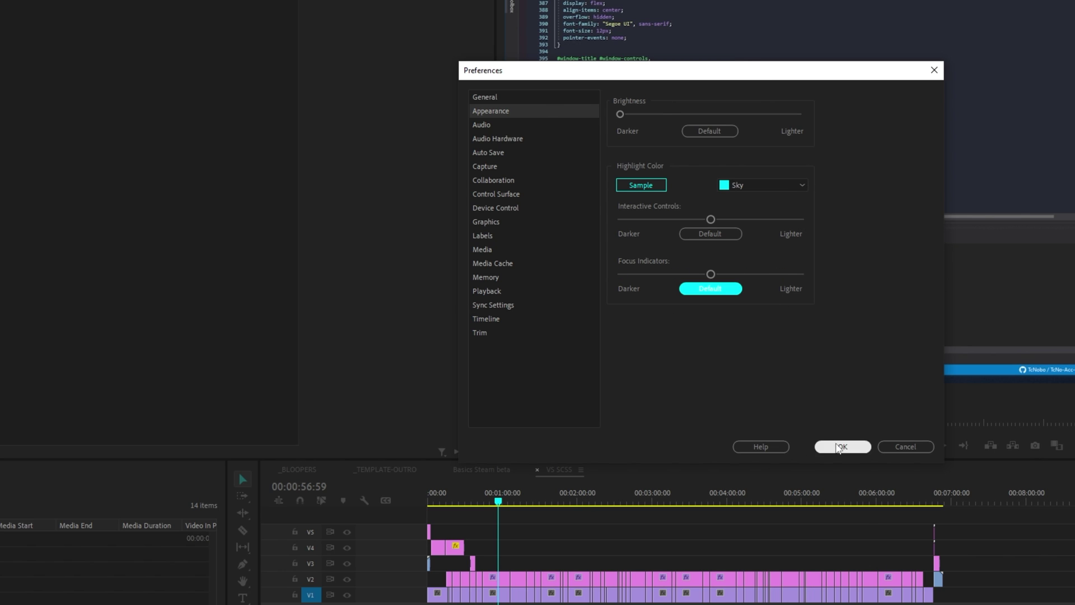
pyautogui.click(823, 447)
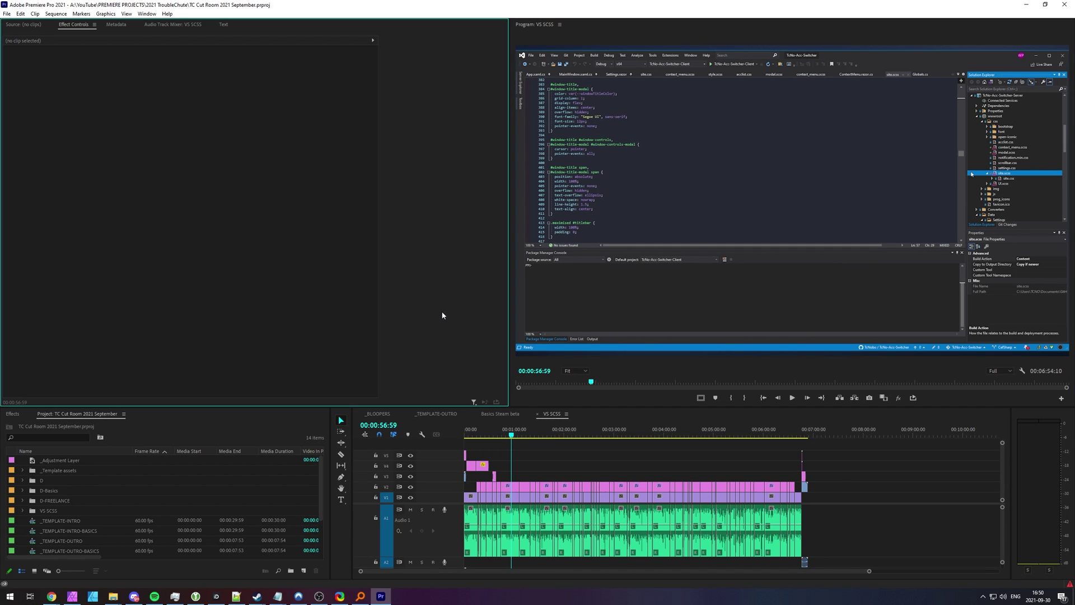
# Step: With the timeline focused, open the debug Console and filter its settings for 'col'
pyautogui.click(576, 456)
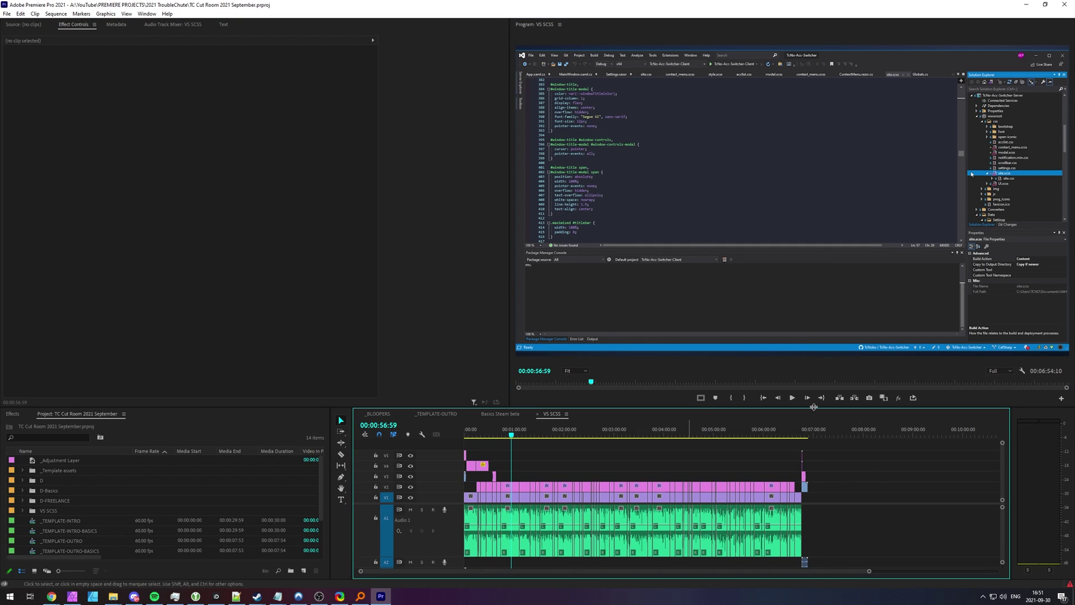
pyautogui.click(1047, 458)
pyautogui.click(874, 469)
pyautogui.hotkey('ctrl', 'F12')
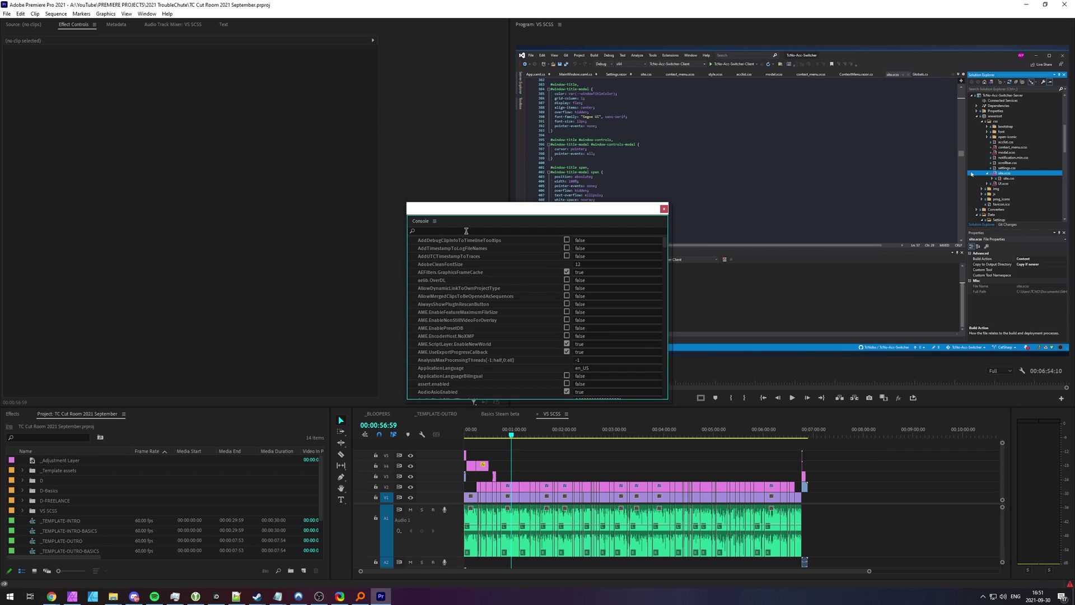
pyautogui.click(448, 231)
pyautogui.write('color')
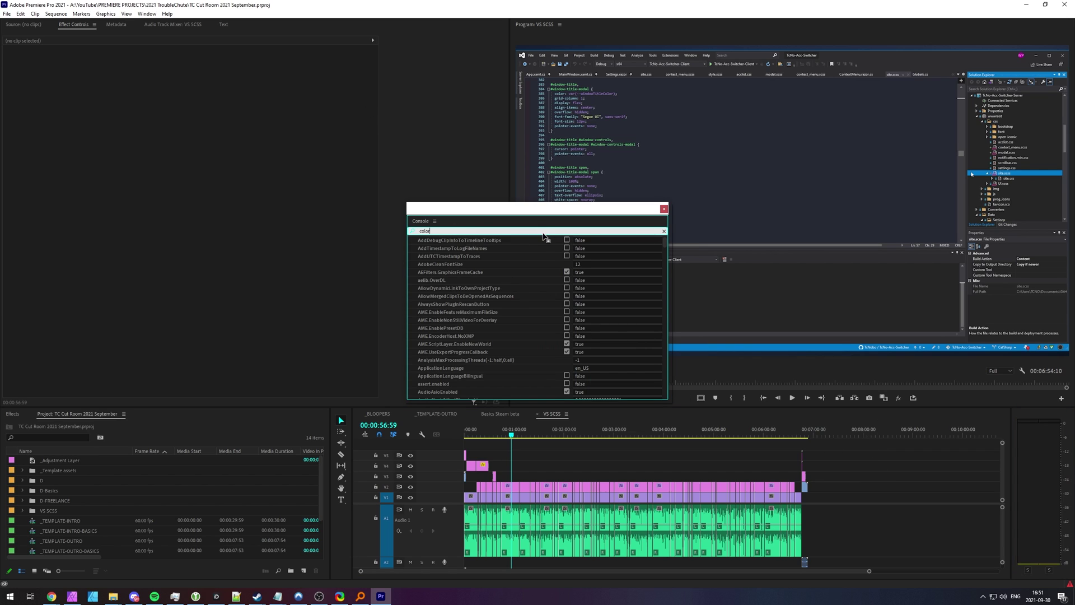
# Step: Reopen Appearance preferences, reset Interactive Controls brightness to Default, and confirm with OK
pyautogui.click(7, 14)
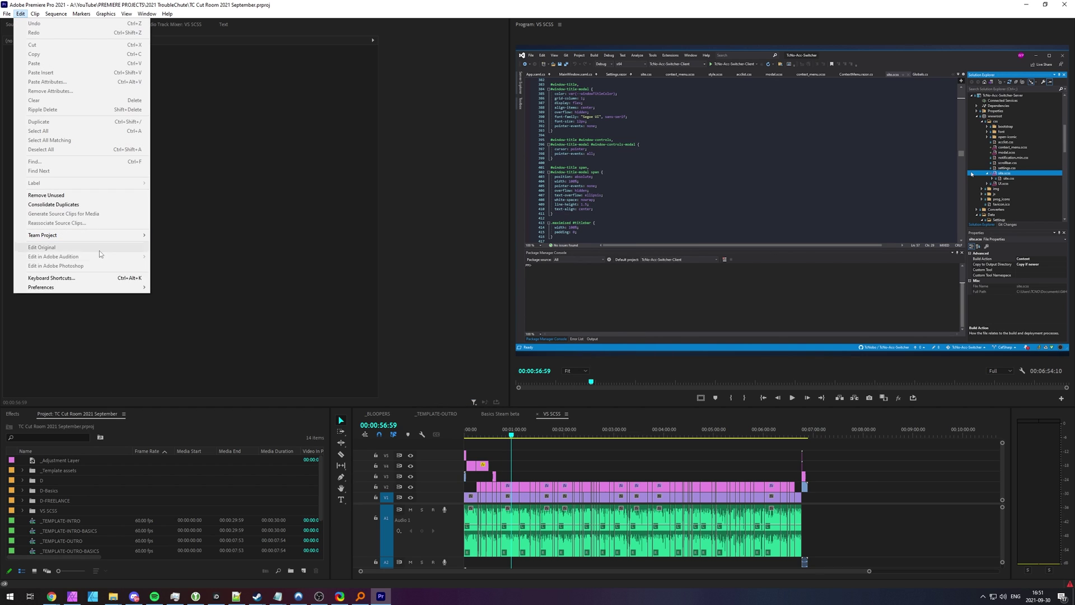
pyautogui.moveTo(84, 286)
pyautogui.click(198, 302)
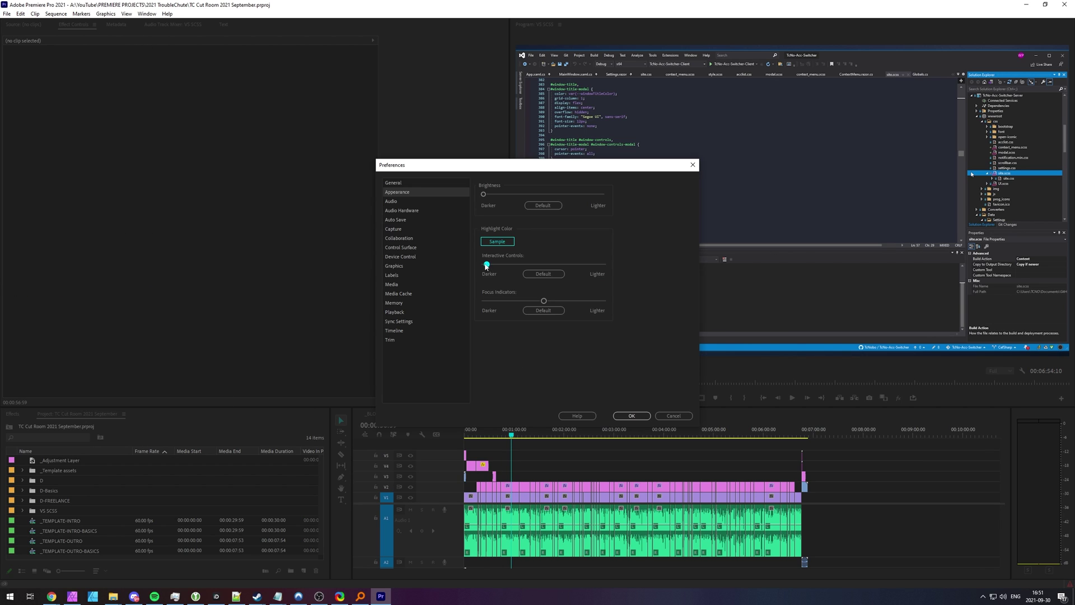
pyautogui.moveTo(486, 265); pyautogui.dragTo(626, 272)
pyautogui.click(543, 273)
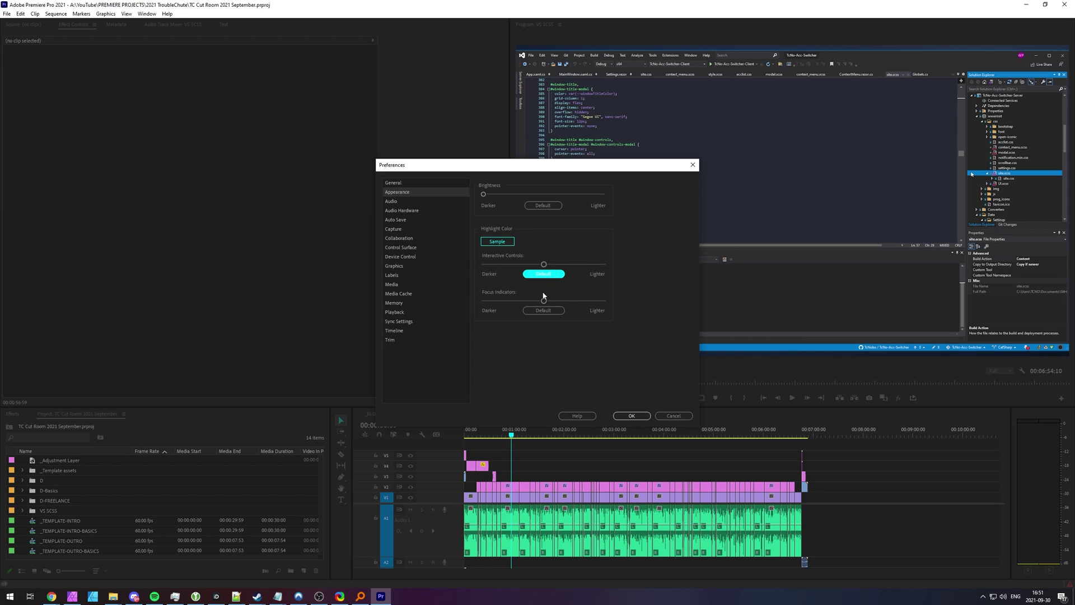
pyautogui.click(631, 416)
pyautogui.click(7, 13)
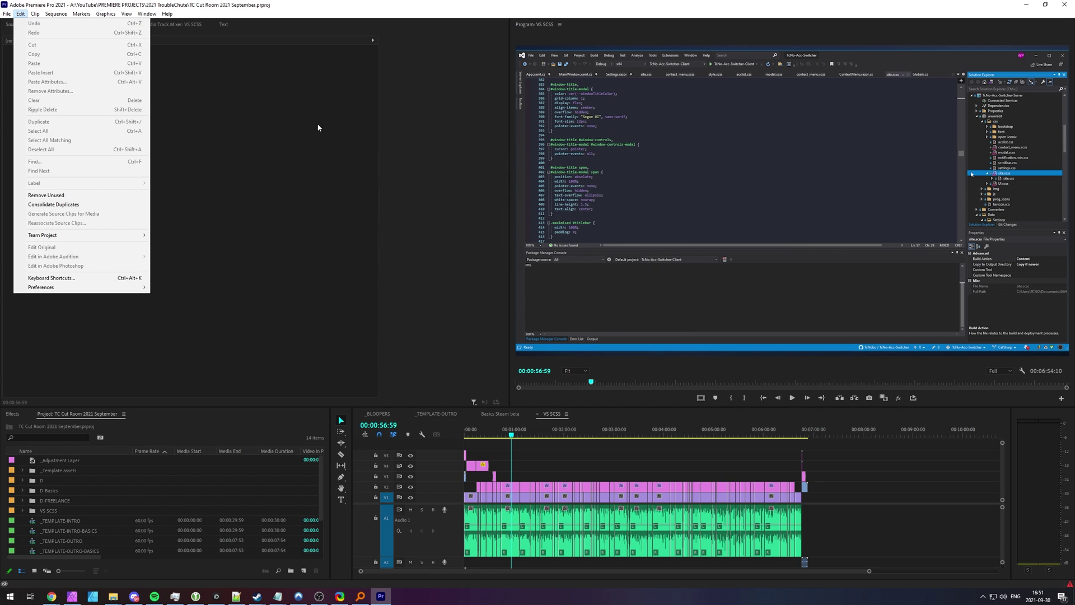
pyautogui.click(434, 208)
# Step: Reopen the Console, filter for 'colo', and enable Enable_Theme_Color_Menu
pyautogui.hotkey('ctrl', 'F12')
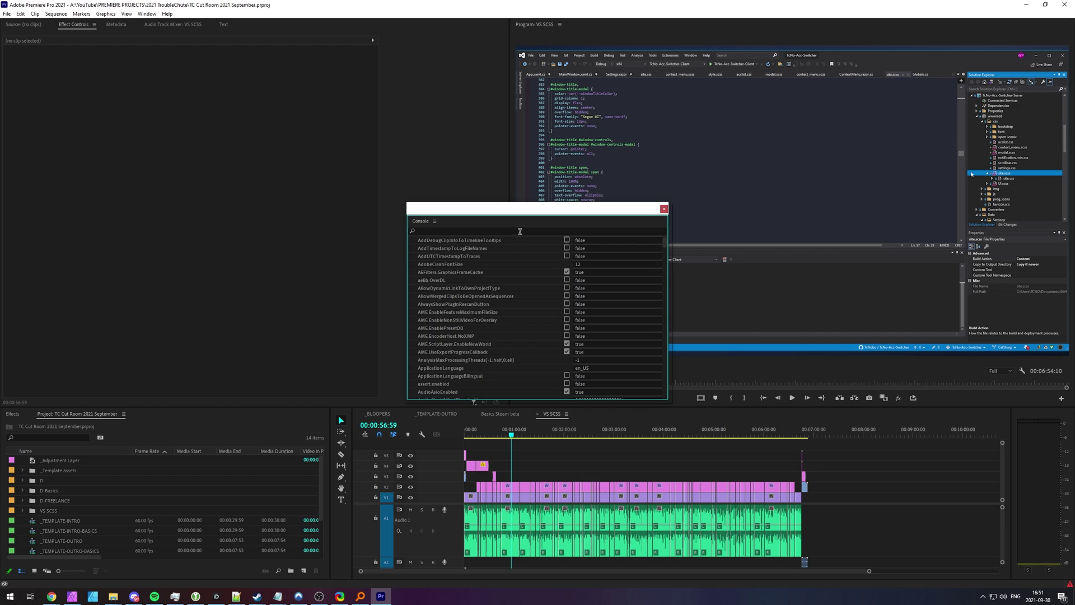
pyautogui.click(518, 231)
pyautogui.write('color')
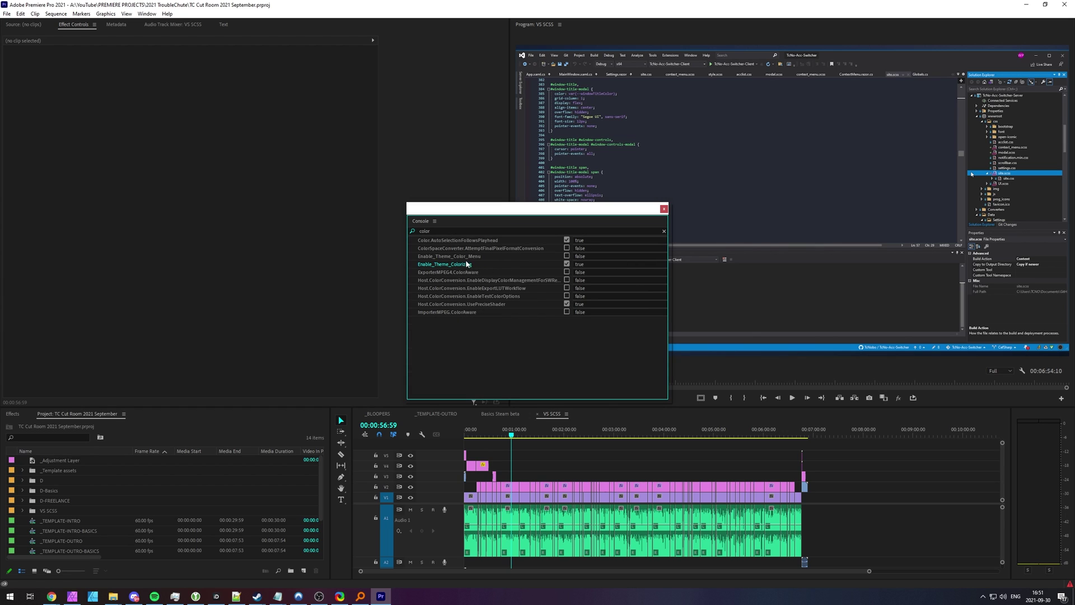
pyautogui.click(567, 256)
# Step: Clear the Console search filter, close the Console, and return to the timeline
pyautogui.hotkey('alt', 'Tab')
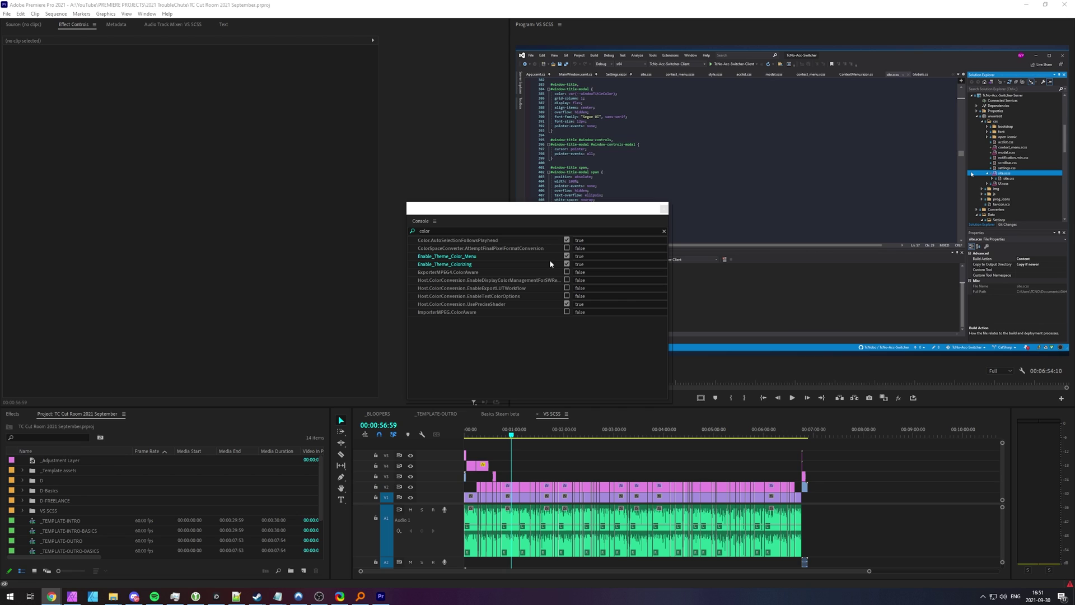
pyautogui.hotkey('alt', 'Tab')
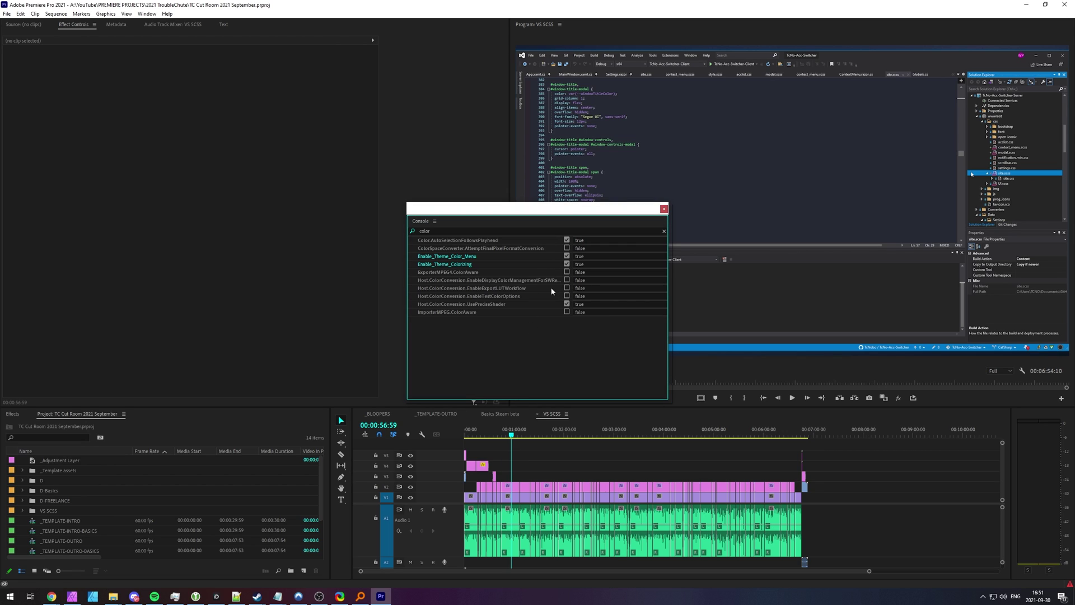
pyautogui.click(664, 231)
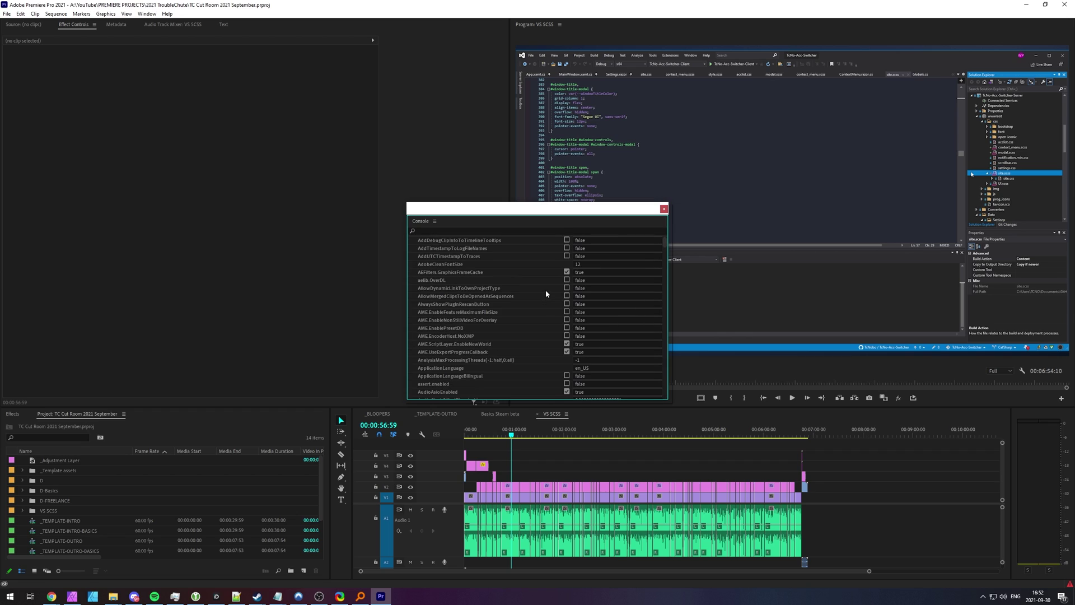
pyautogui.click(664, 208)
pyautogui.click(845, 460)
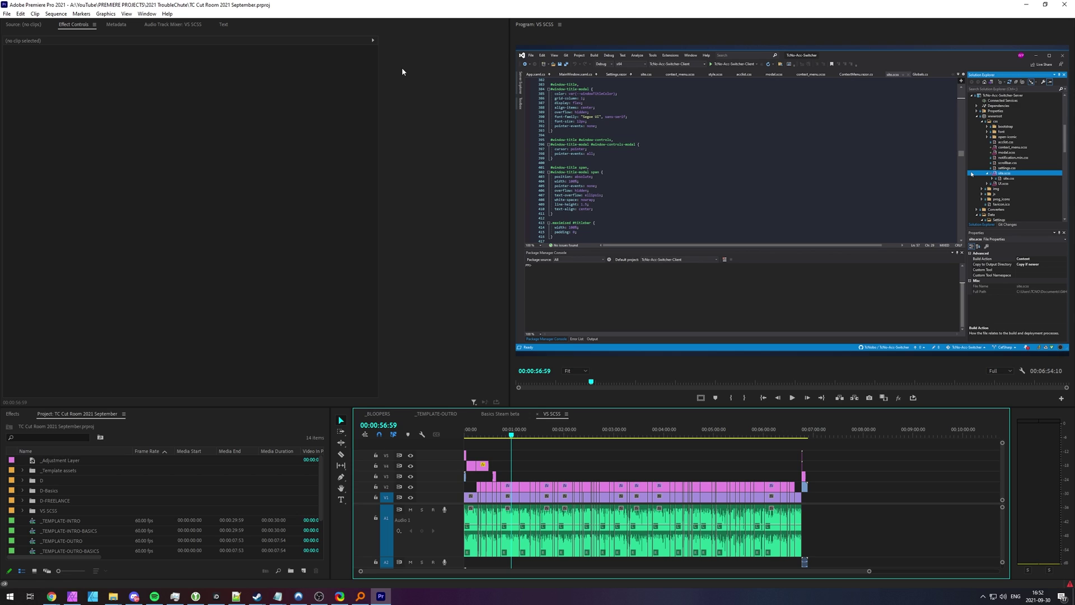
pyautogui.click(711, 99)
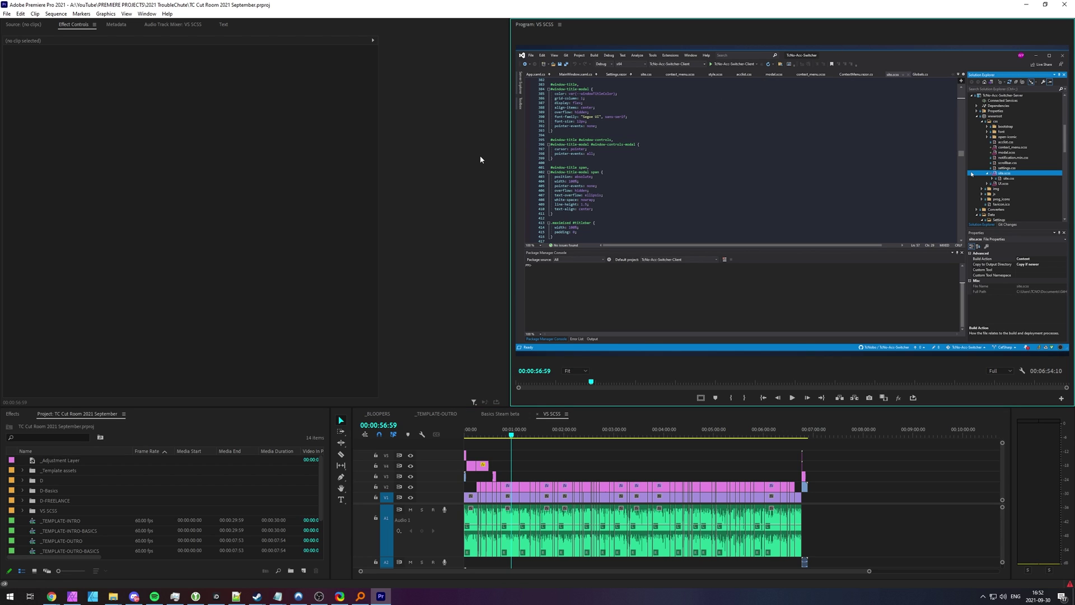
pyautogui.press('alt')
# Step: Minimize the Premiere Pro window to reveal the desktop wallpaper
pyautogui.click(1026, 5)
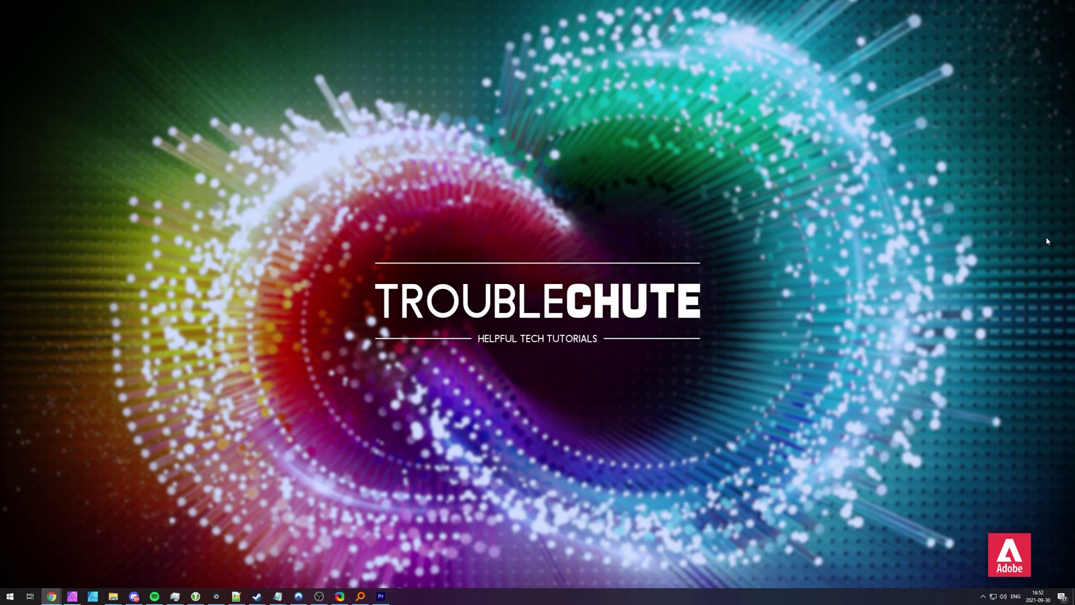